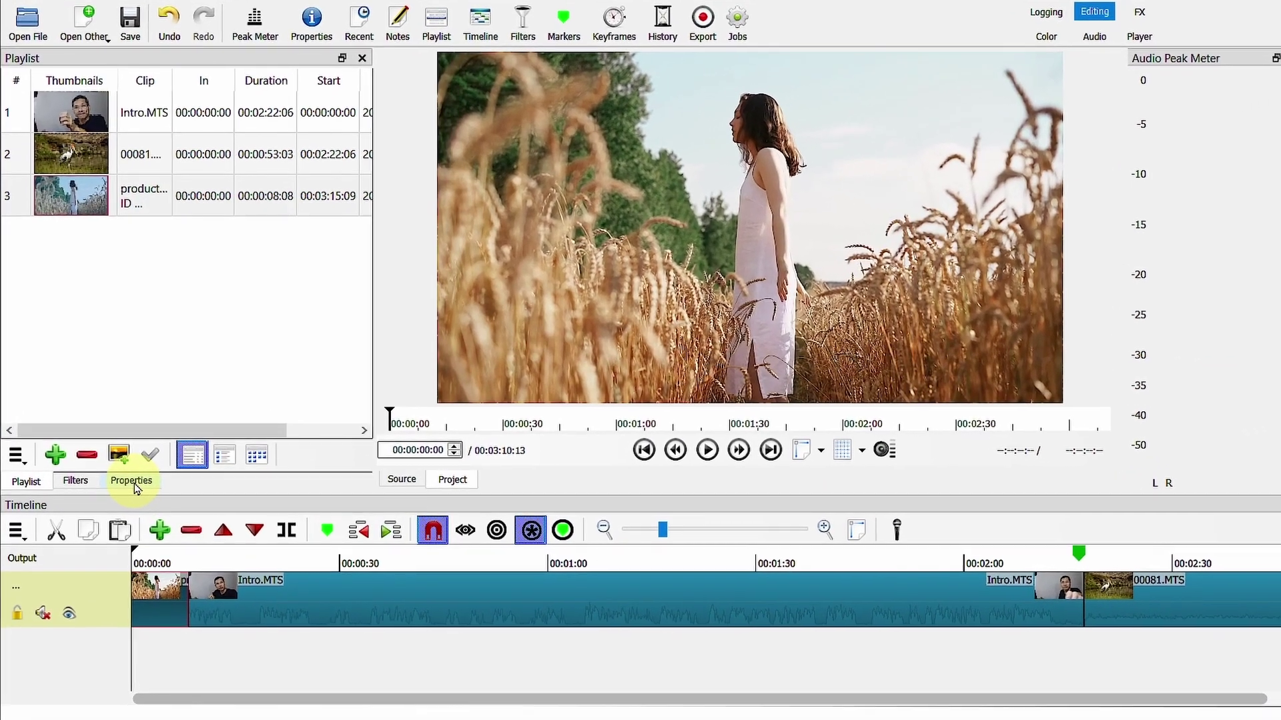
Step: Show the Properties panel for the production ID 5120417.mp4 clip in place of the Playlist
click(127, 476)
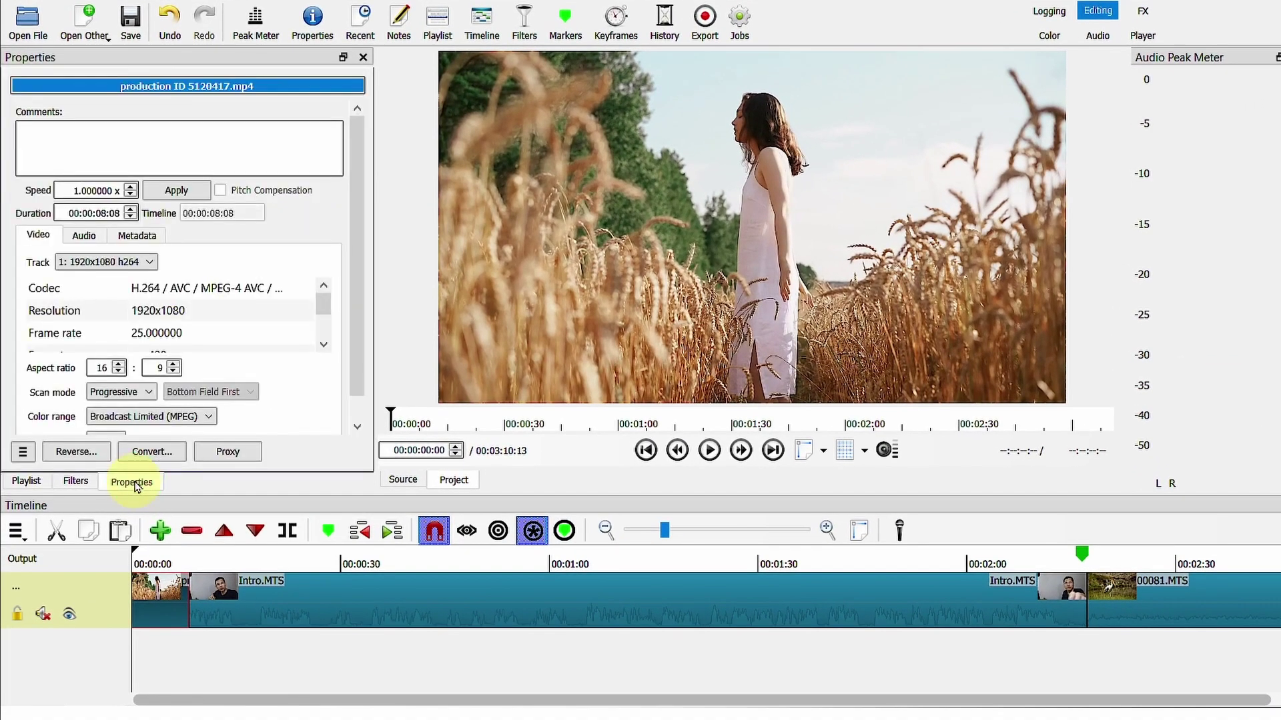
click(152, 452)
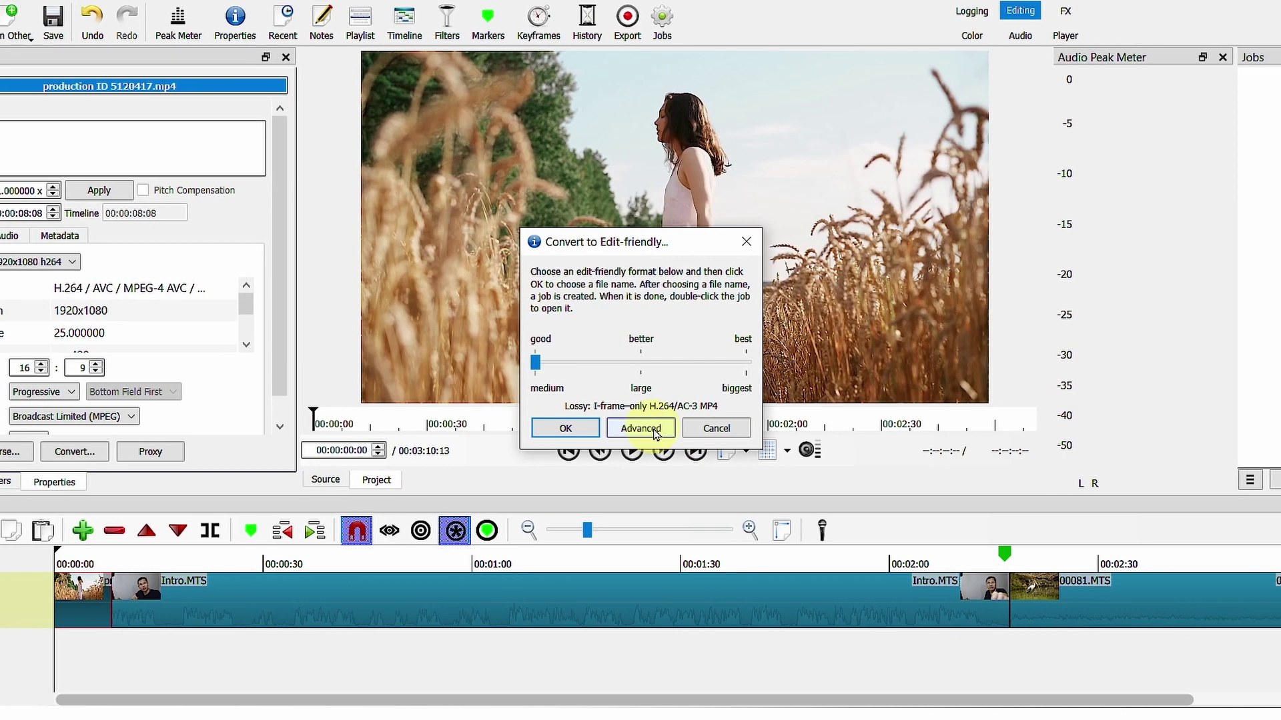
click(641, 429)
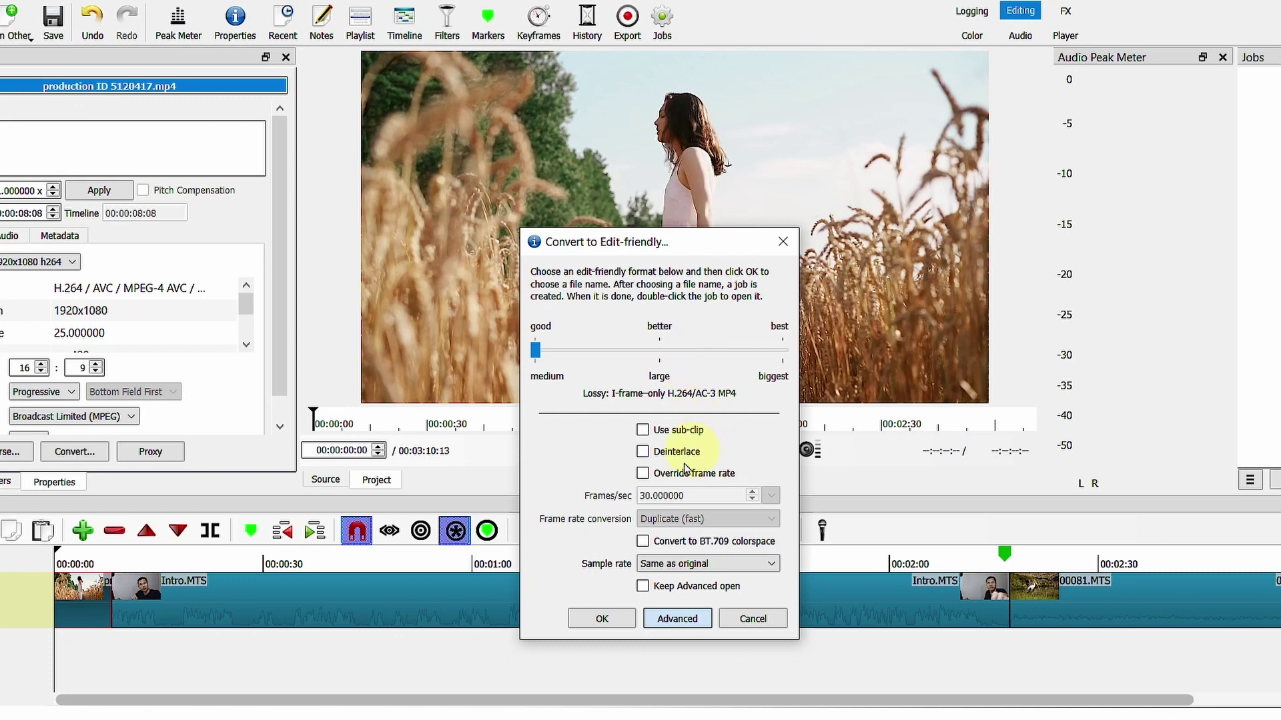
mouse_move(670, 453)
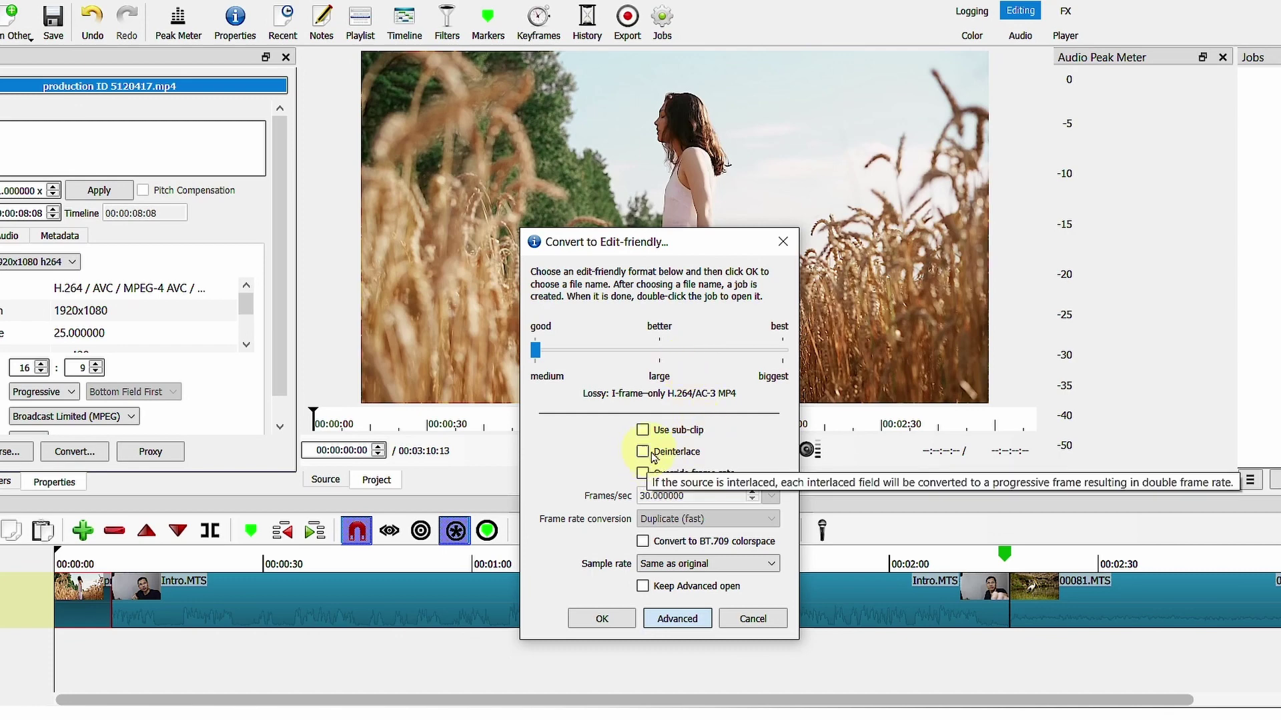
click(644, 451)
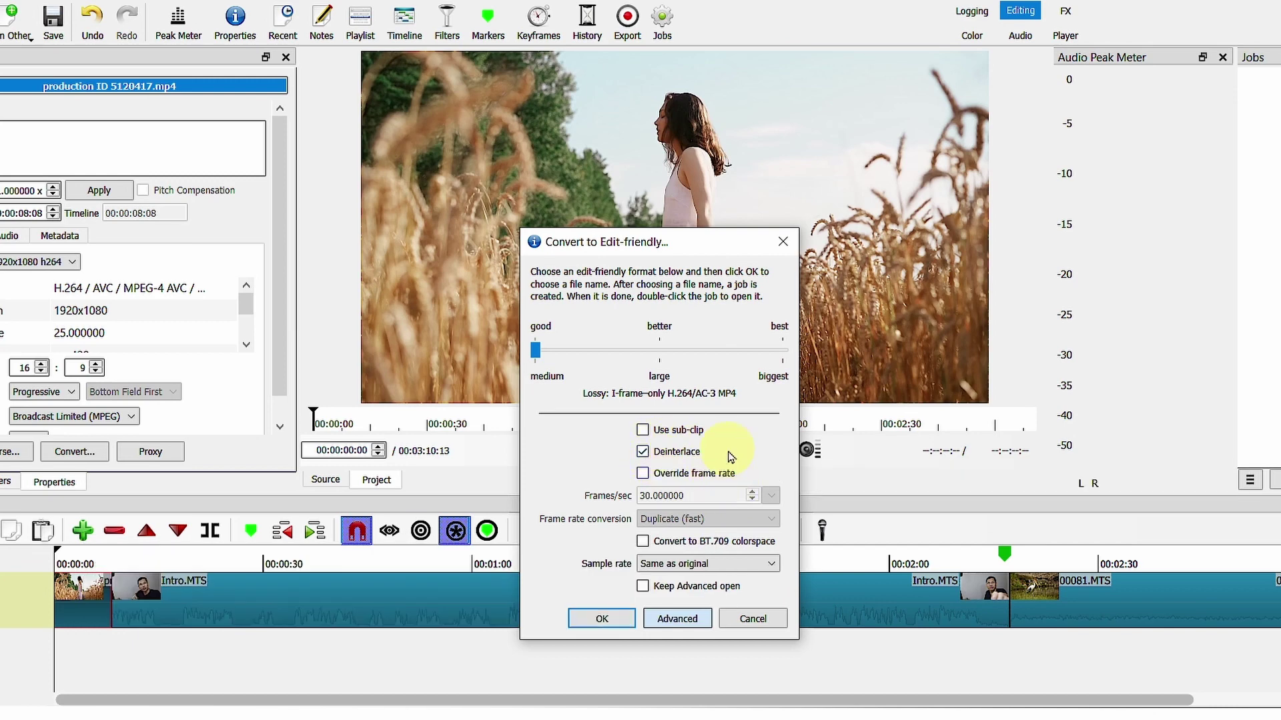
click(657, 478)
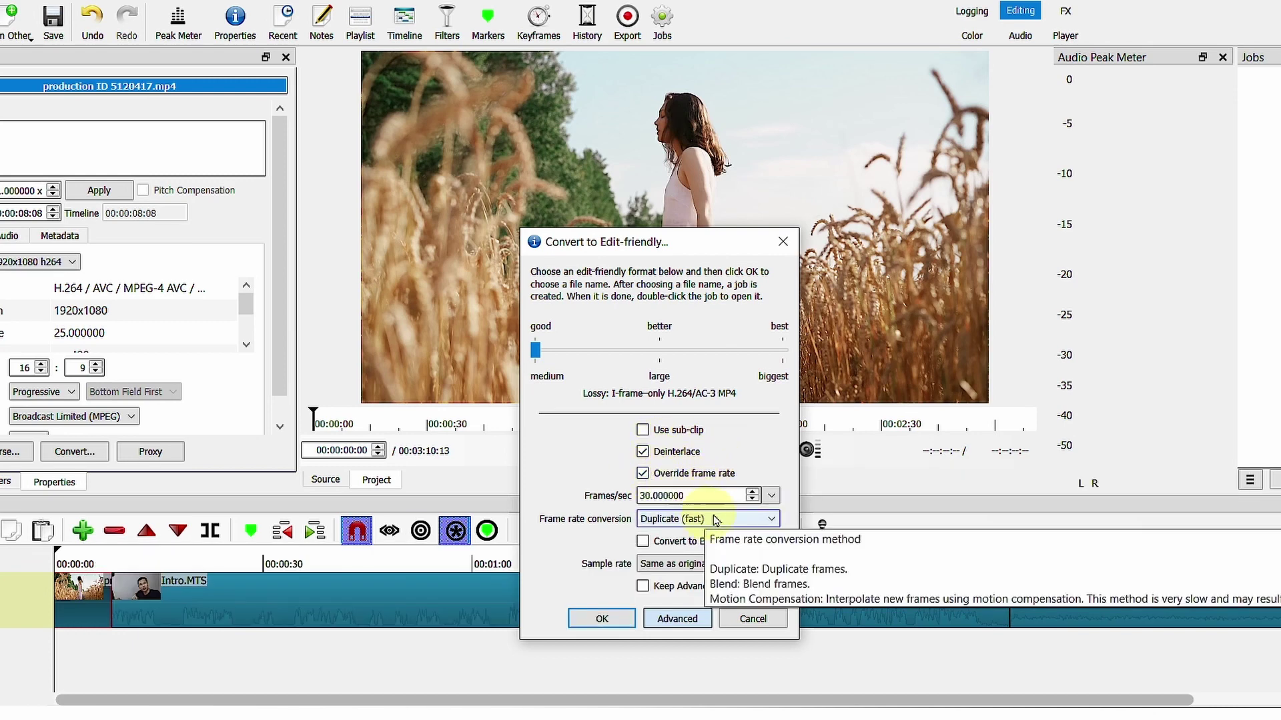
click(644, 474)
click(721, 568)
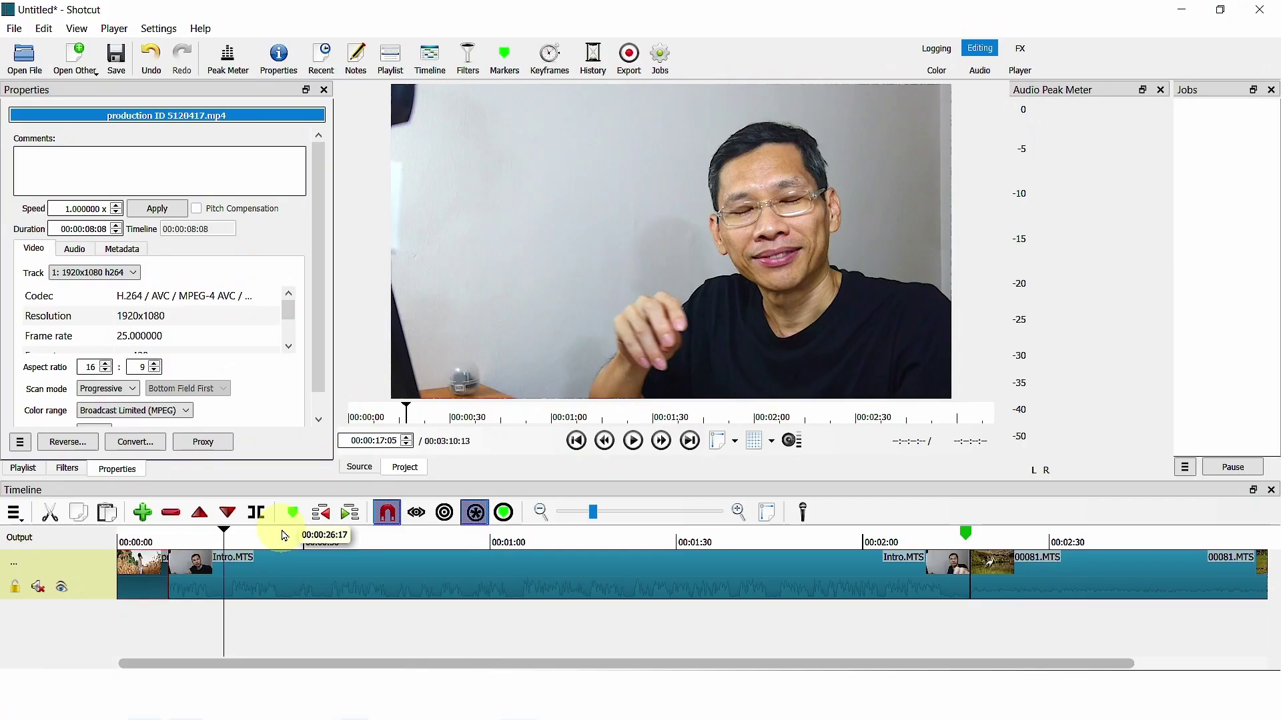
Step: Move the playhead to the timeline start, then hop forward and back between clip boundaries
key(Home)
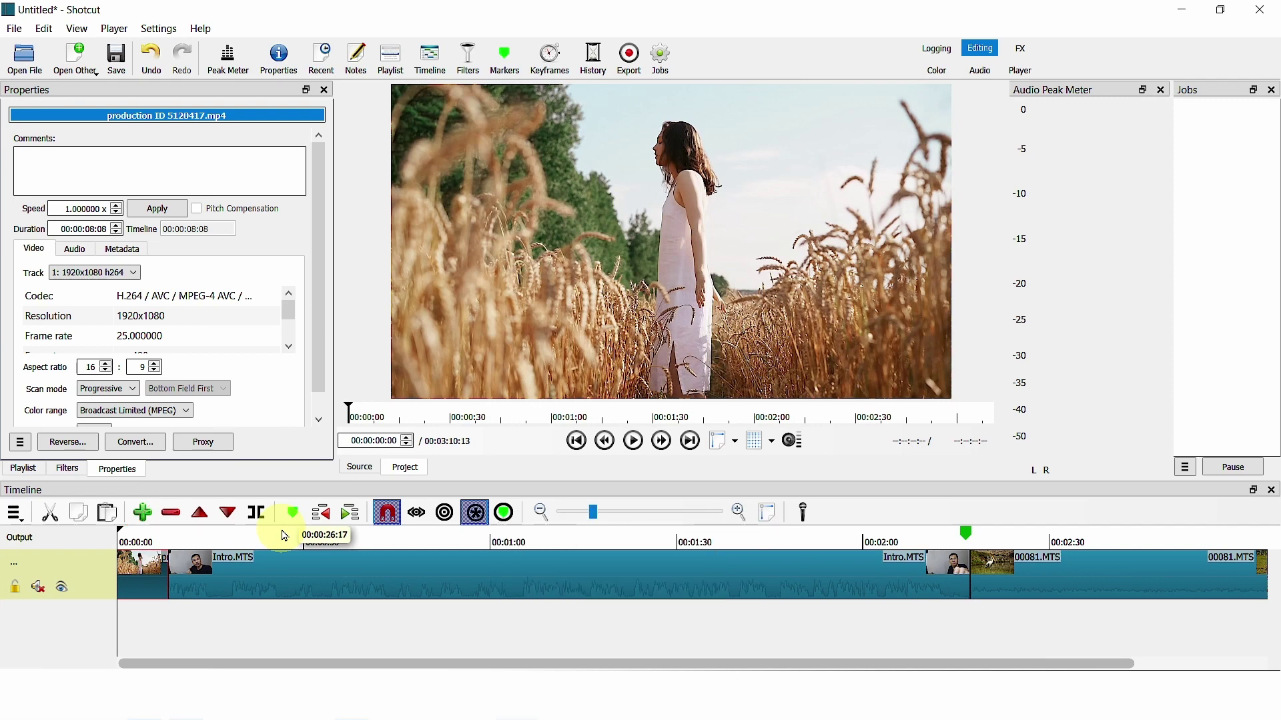
key(alt+Right)
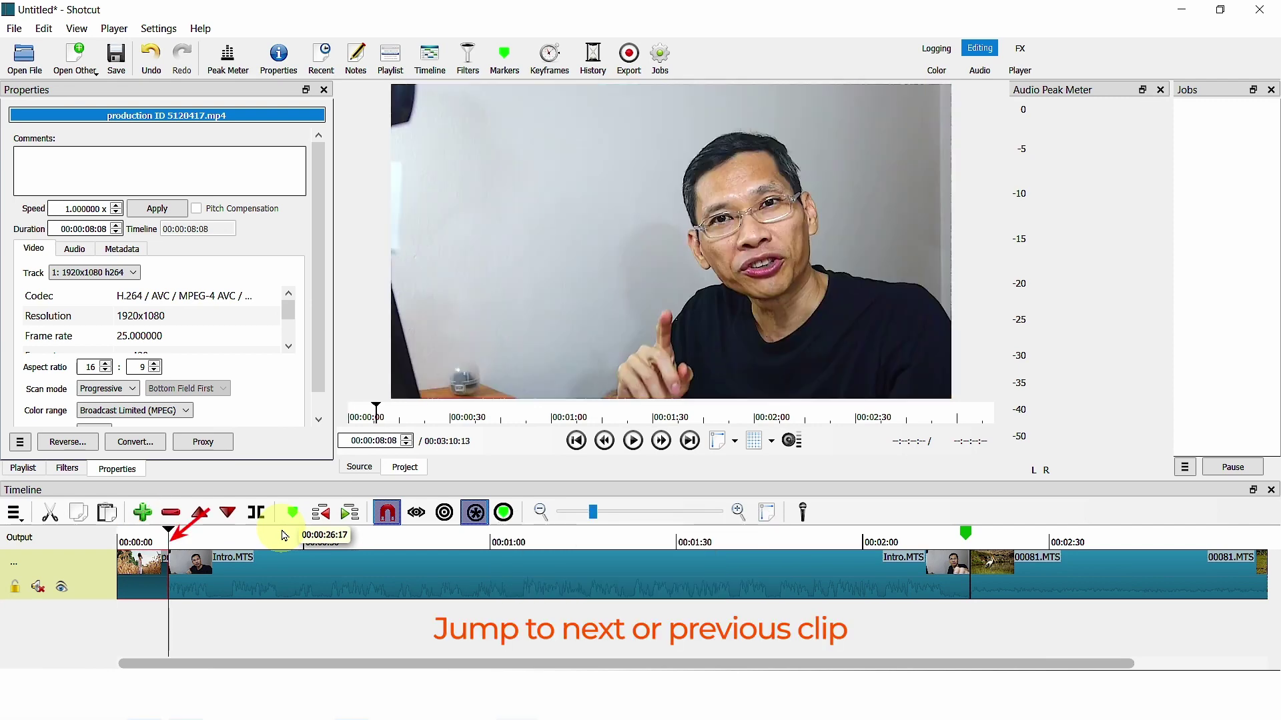
key(alt+Left)
key(alt+Right)
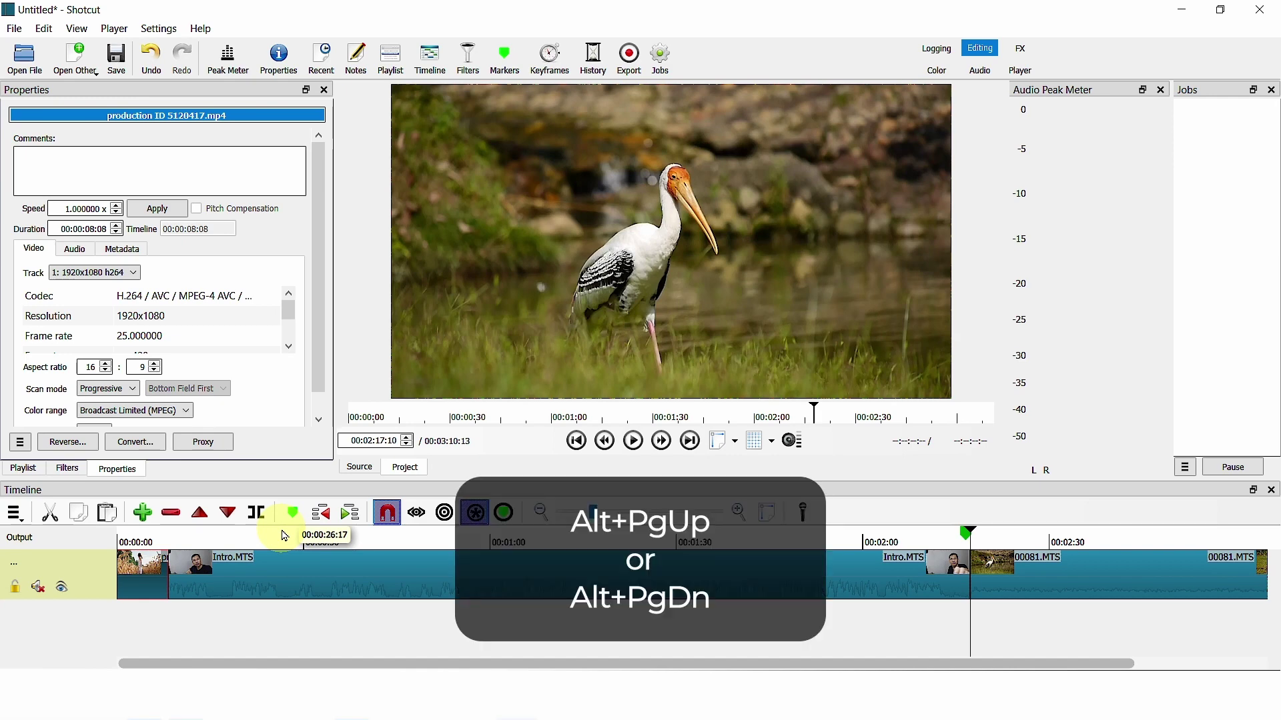
Step: Return to the start, then jump forward one minute at a time toward 00:02:00
key(alt+Page_Up)
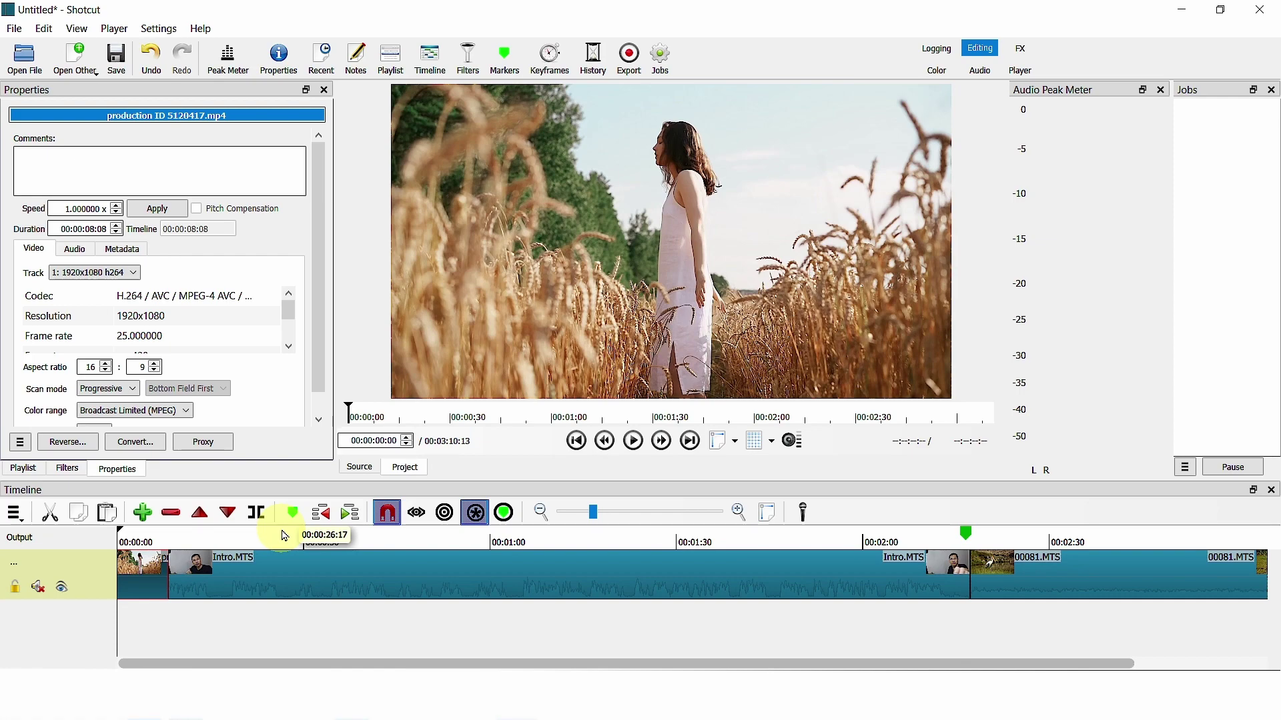
key(alt+Page_Down)
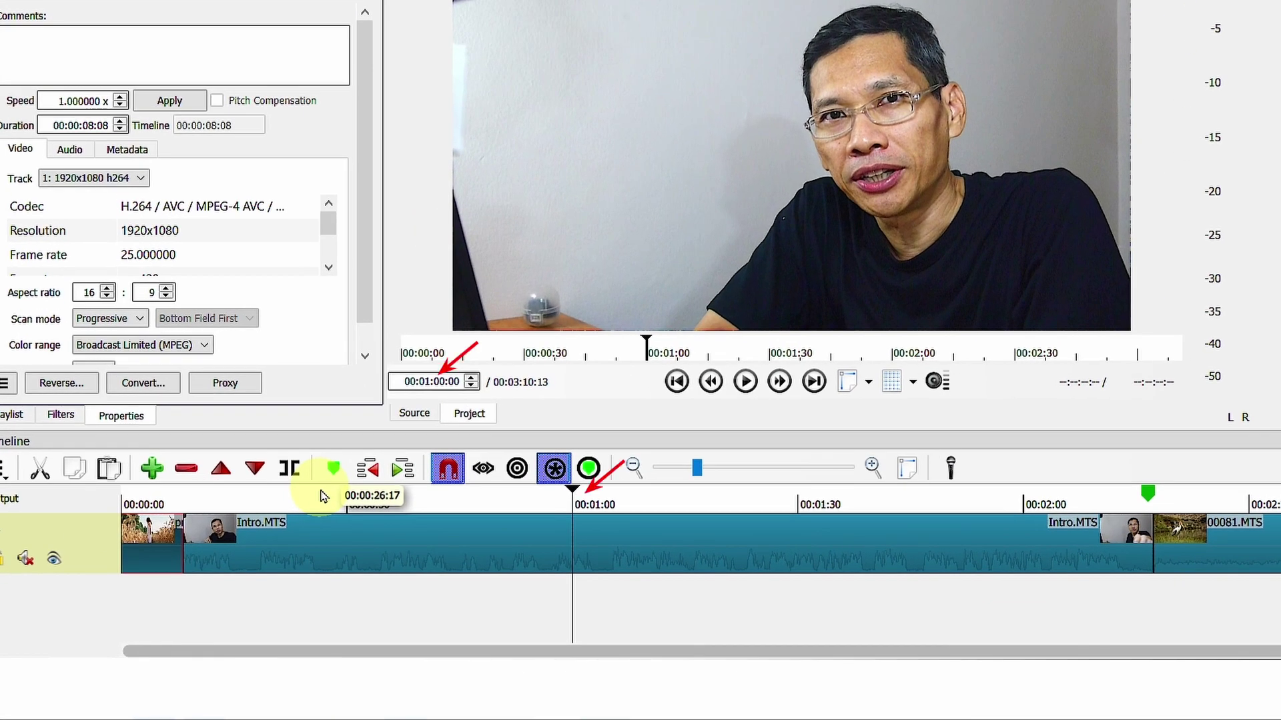
key(Page_Down)
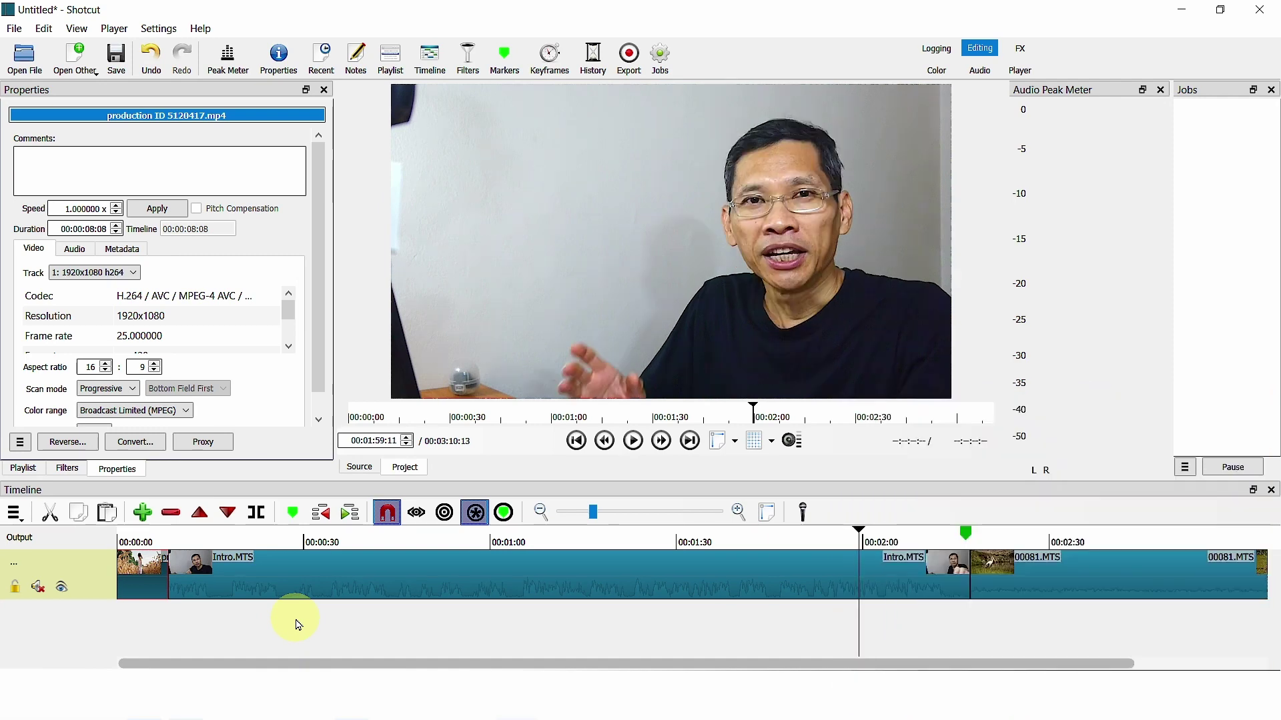
Step: Change the jump duration from one minute to 00:00:30:00 via Ctrl+J
key(ctrl+j)
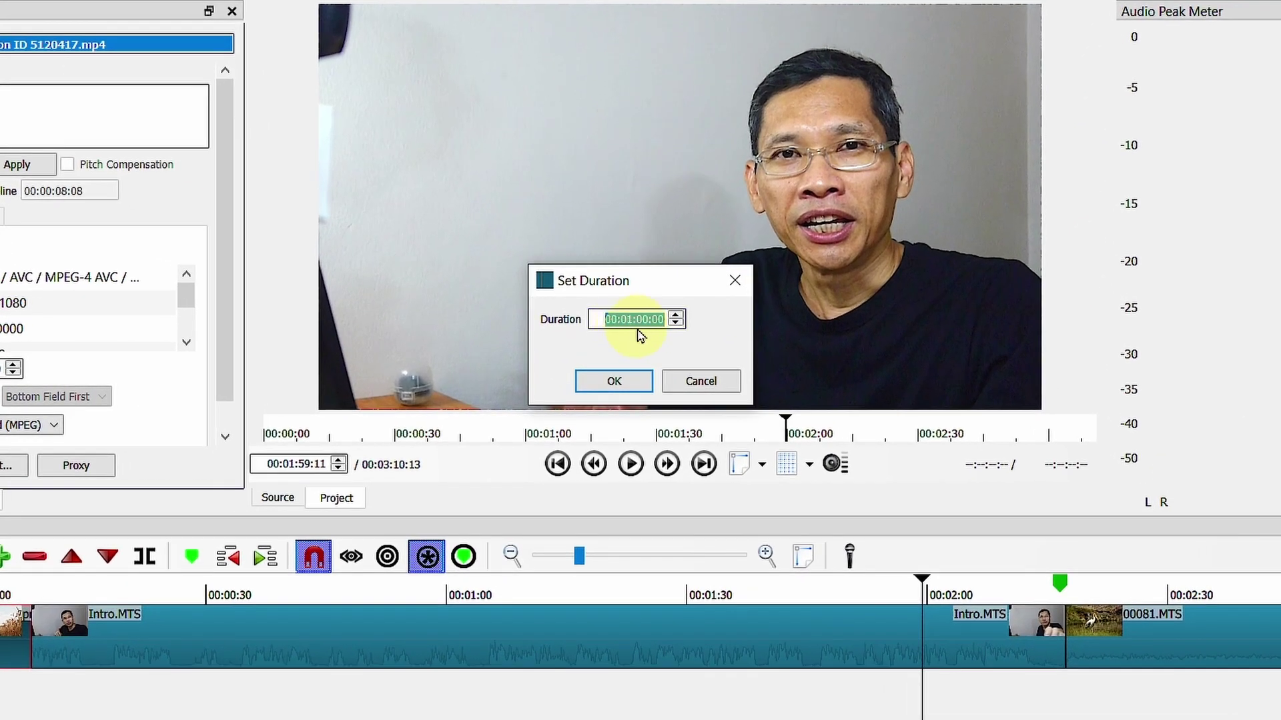
double_click(628, 321)
text(00:00:30)
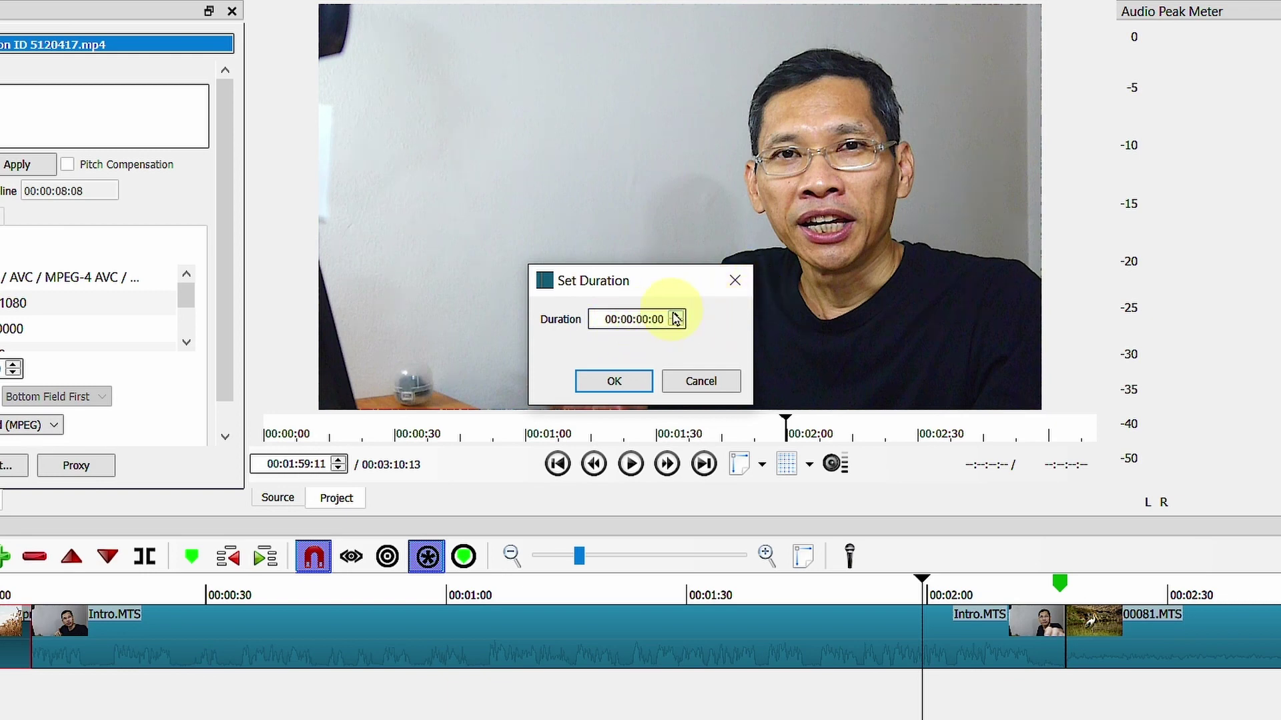
click(613, 382)
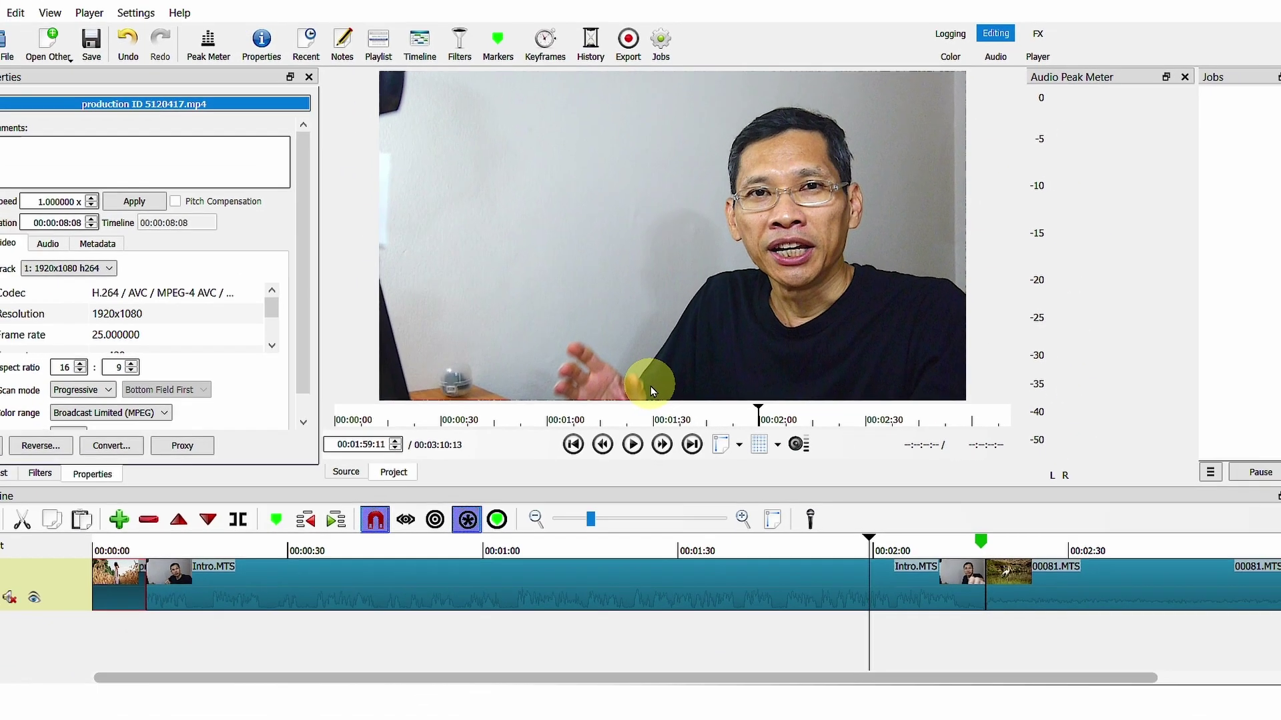
Step: Jump back to the start, then forward in 30-second steps to 00:02:30:00
key(j)
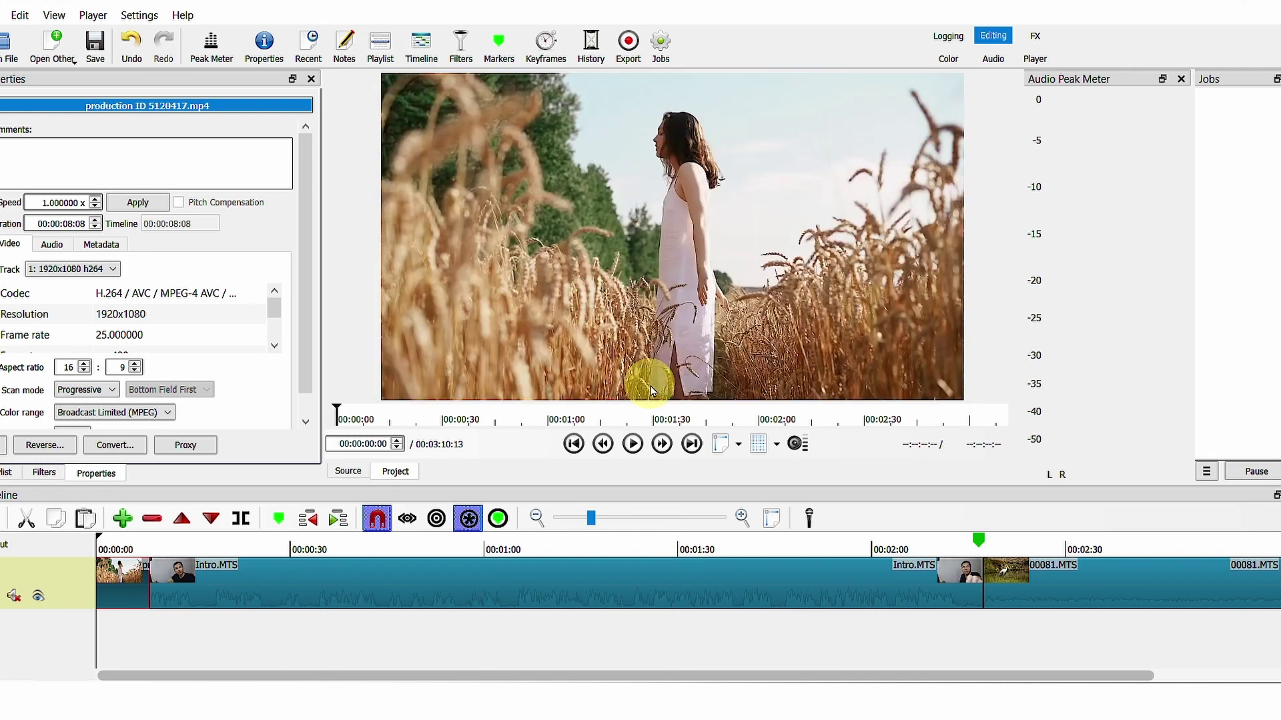
key(Page_Down)
key(Page_Down)
key(Page_Down)
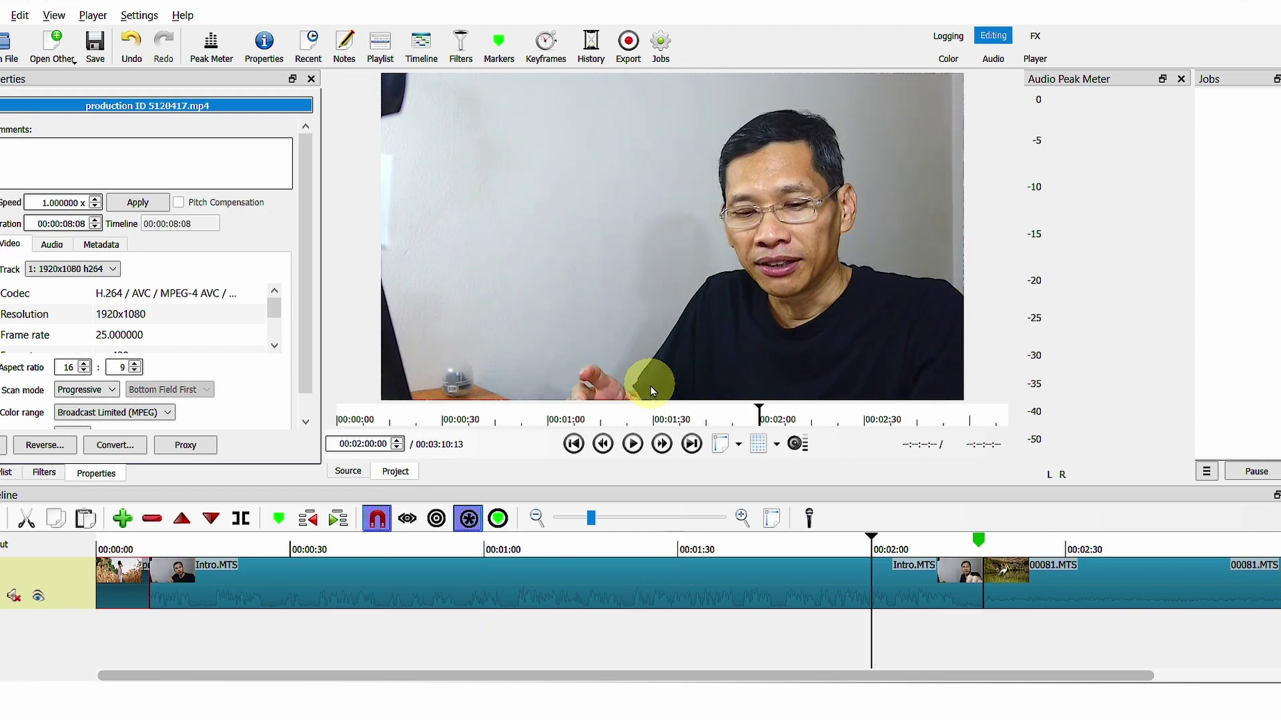
key(Page_Down)
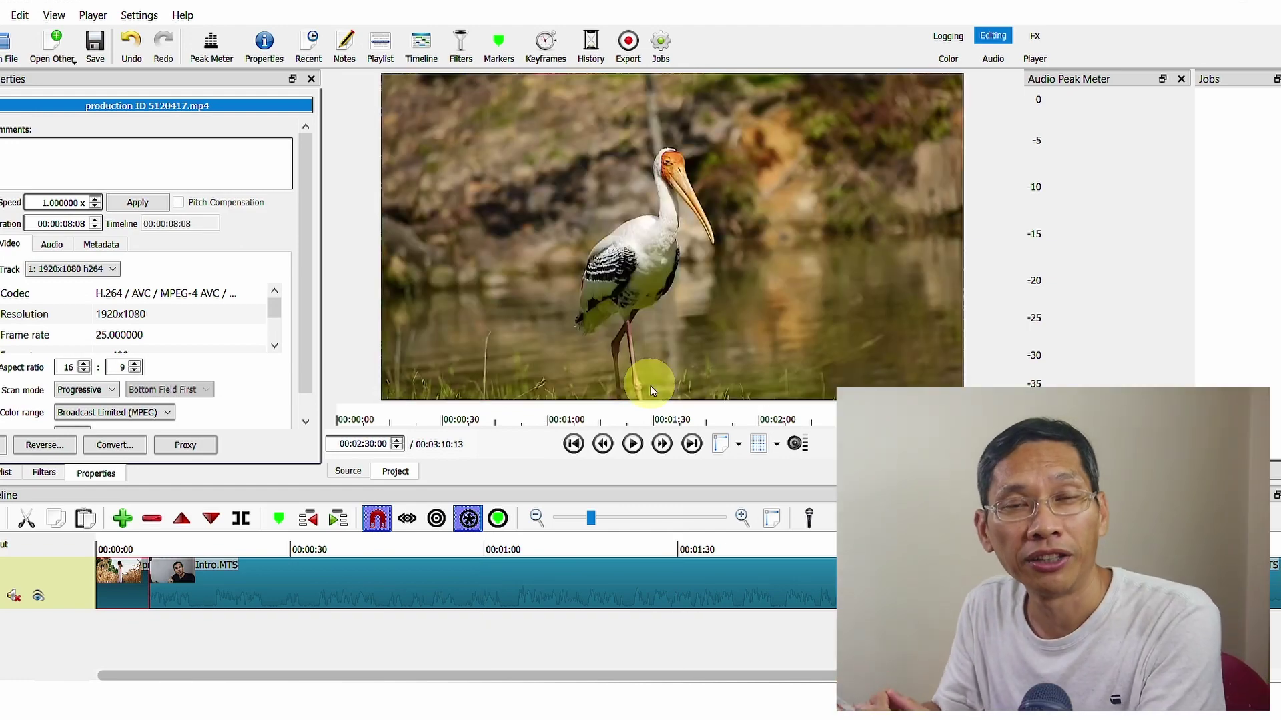